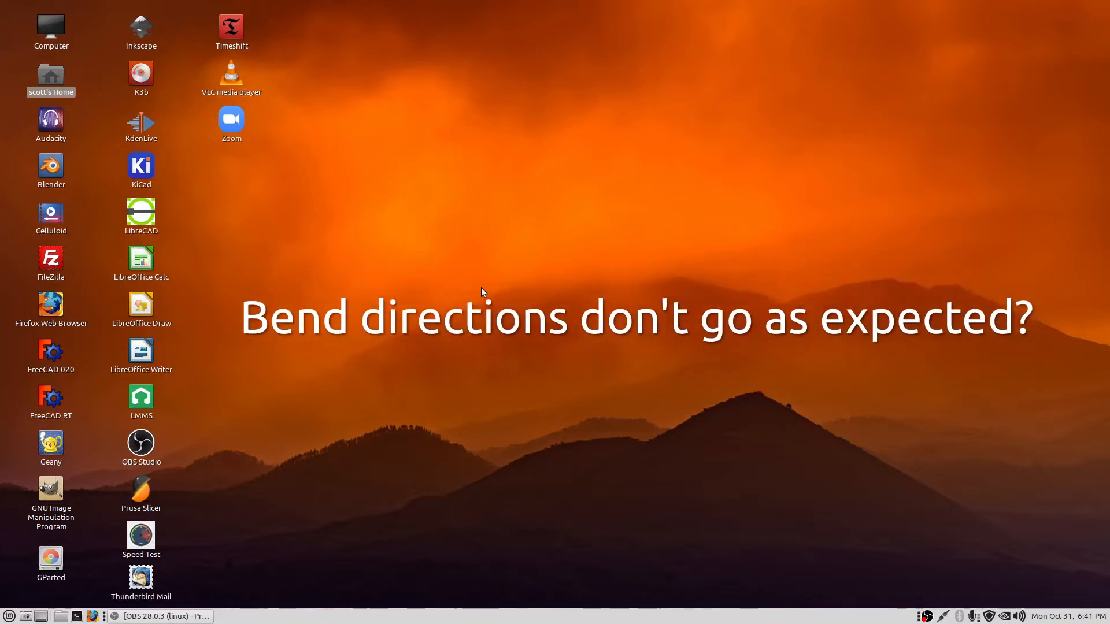
- Launch FreeCAD Link Daily and open the most recent document, Temp
double_click(50, 398)
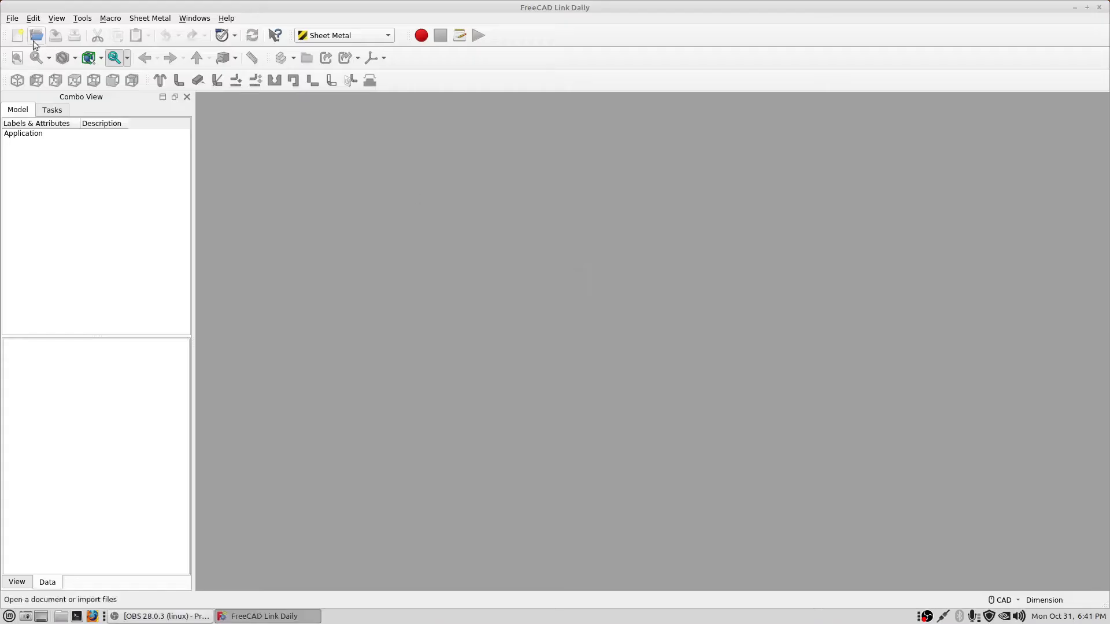
click(12, 18)
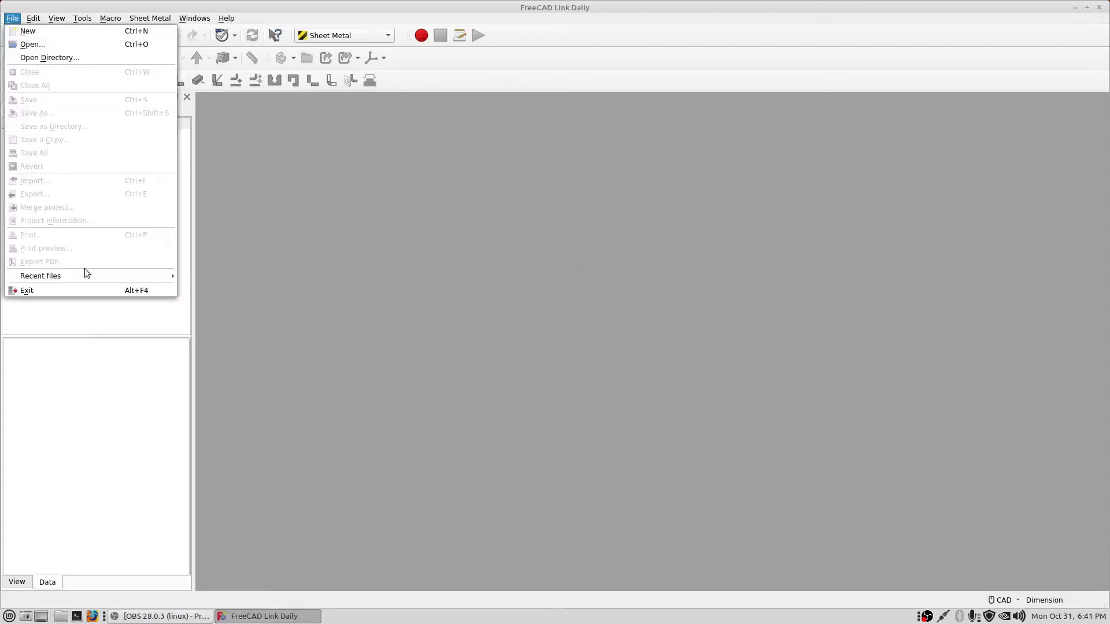
mouse_move(98, 279)
click(207, 276)
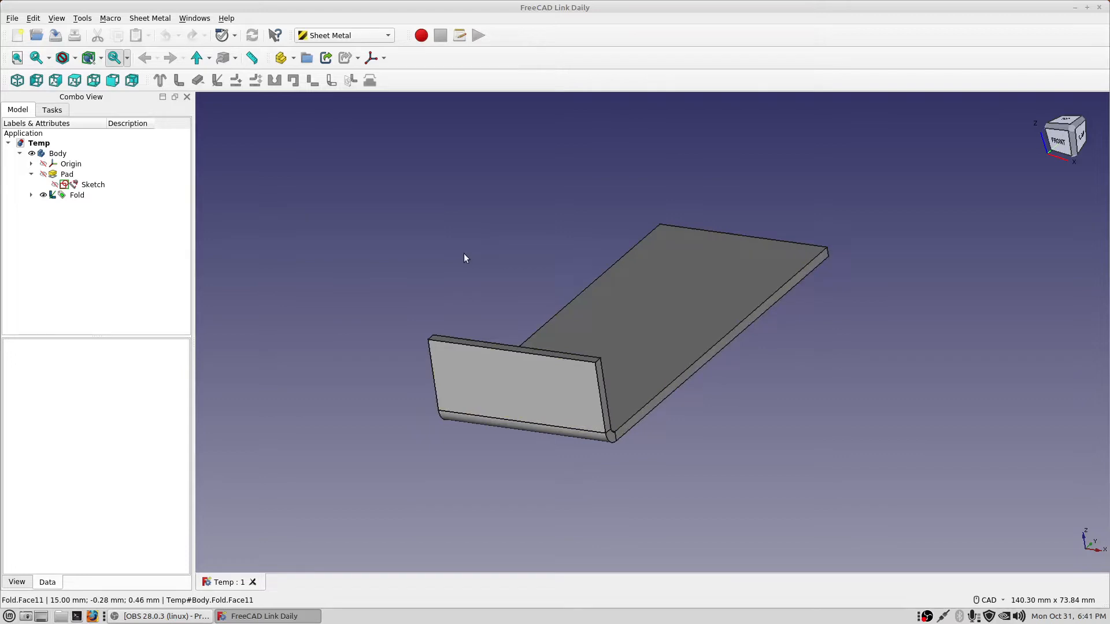
- Make the Body active and return to the Sheet Metal workbench with the model tree displayed
click(59, 154)
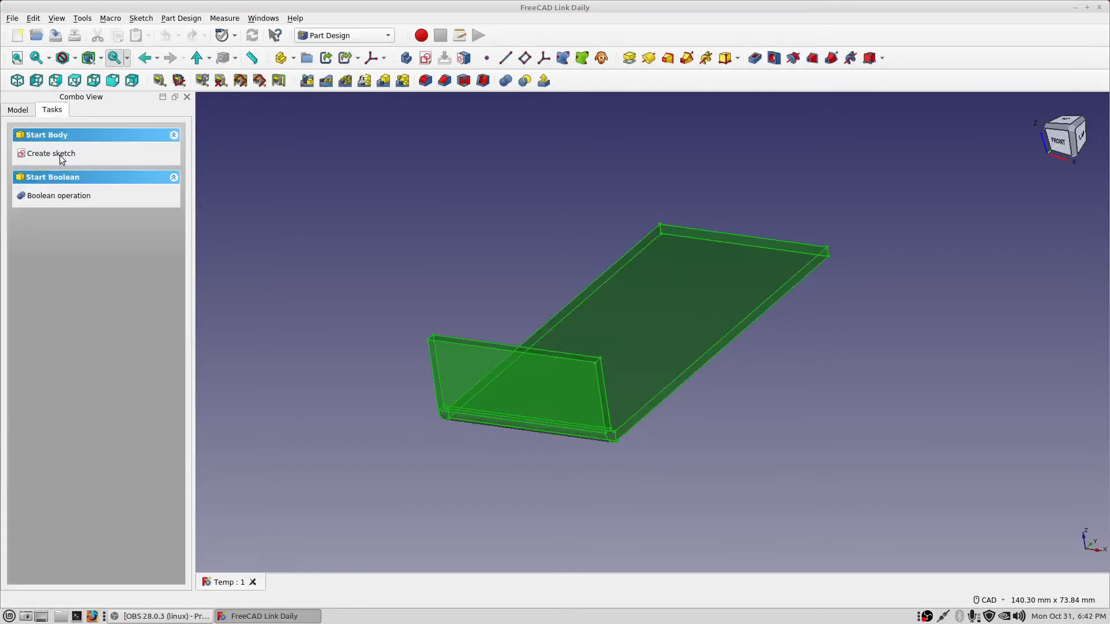
click(18, 110)
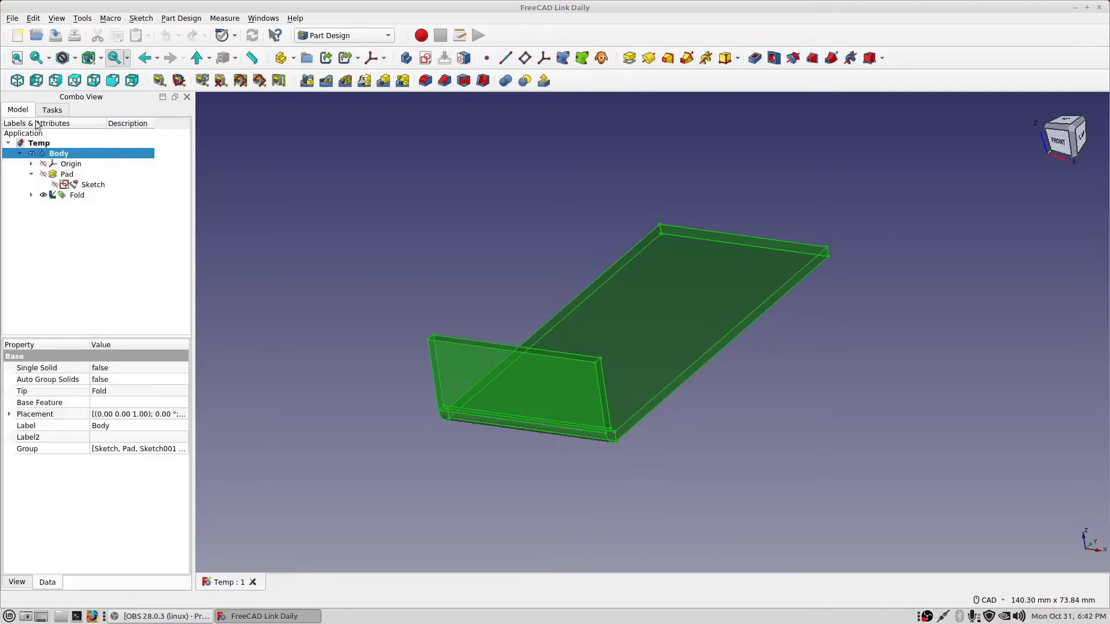
click(343, 191)
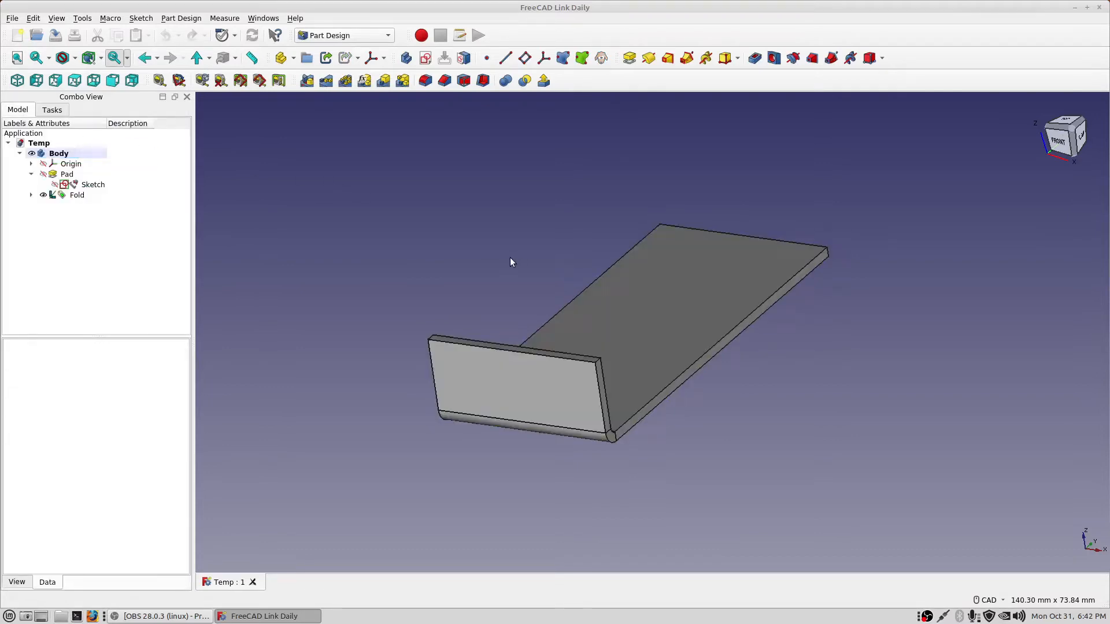
click(388, 35)
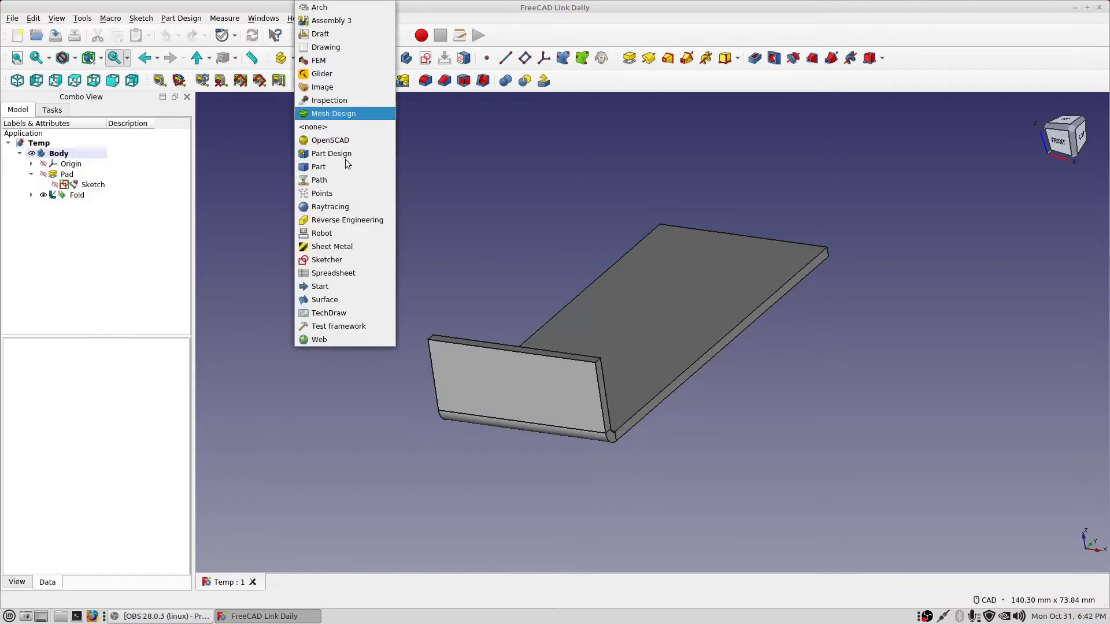
click(342, 246)
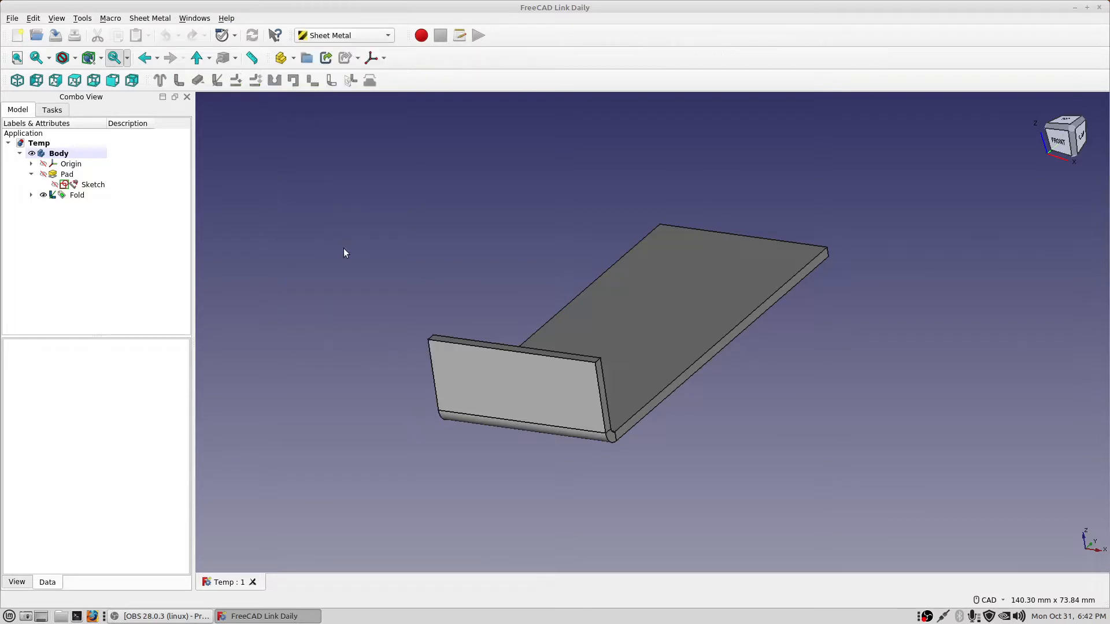
- Add a sheet metal bend from the base plate's long side face on the +X side
click(692, 369)
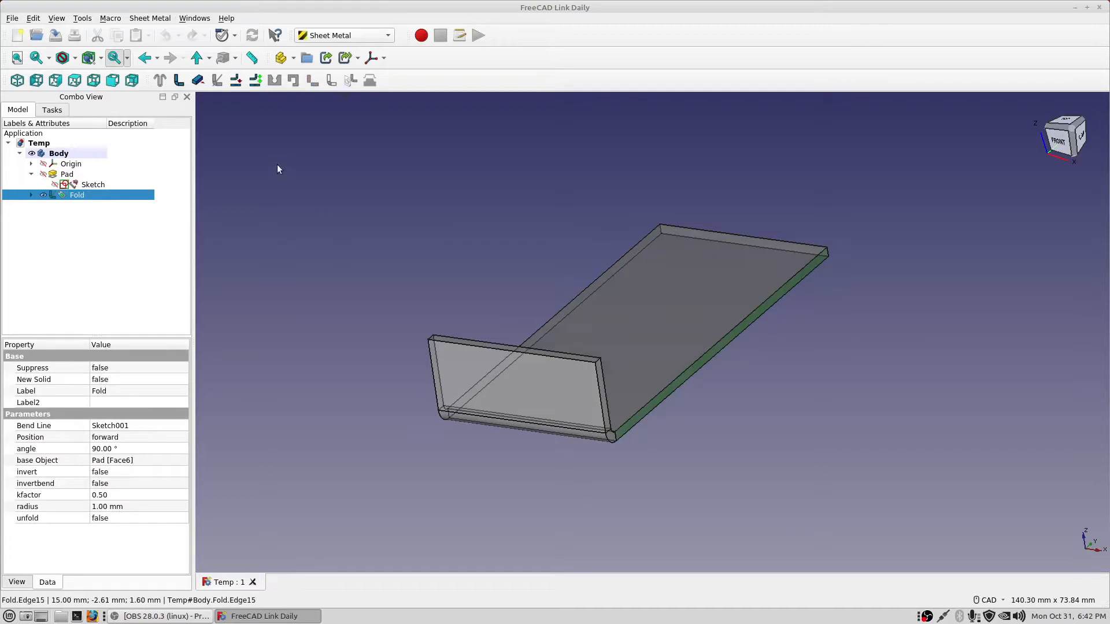
click(178, 81)
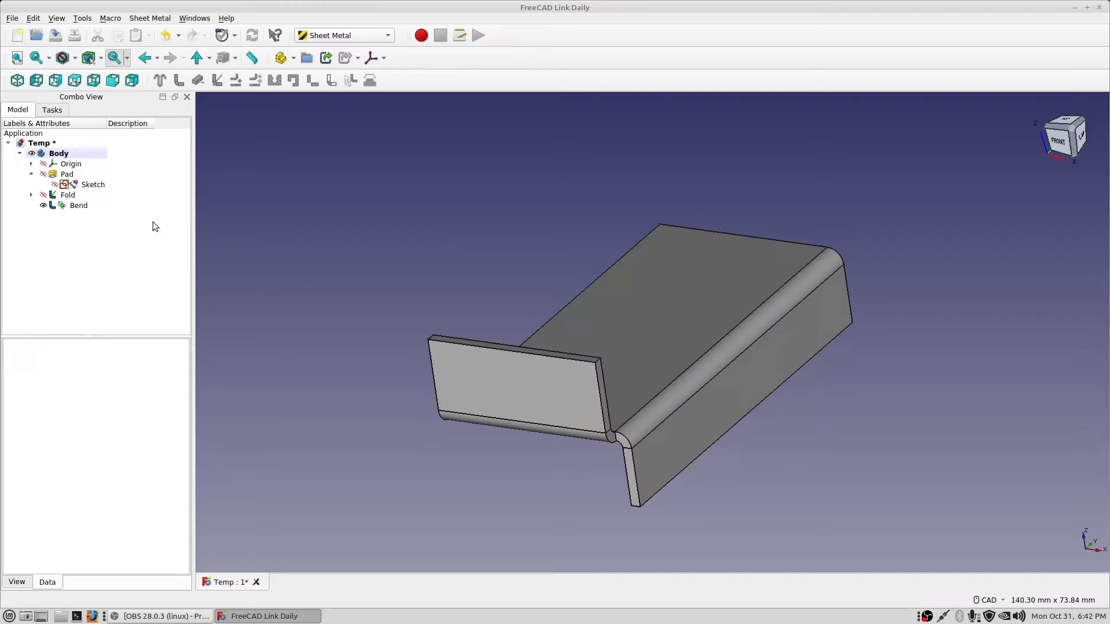
- Set the length in the Pad's base sketch to 100 mm and close the sketch
double_click(98, 185)
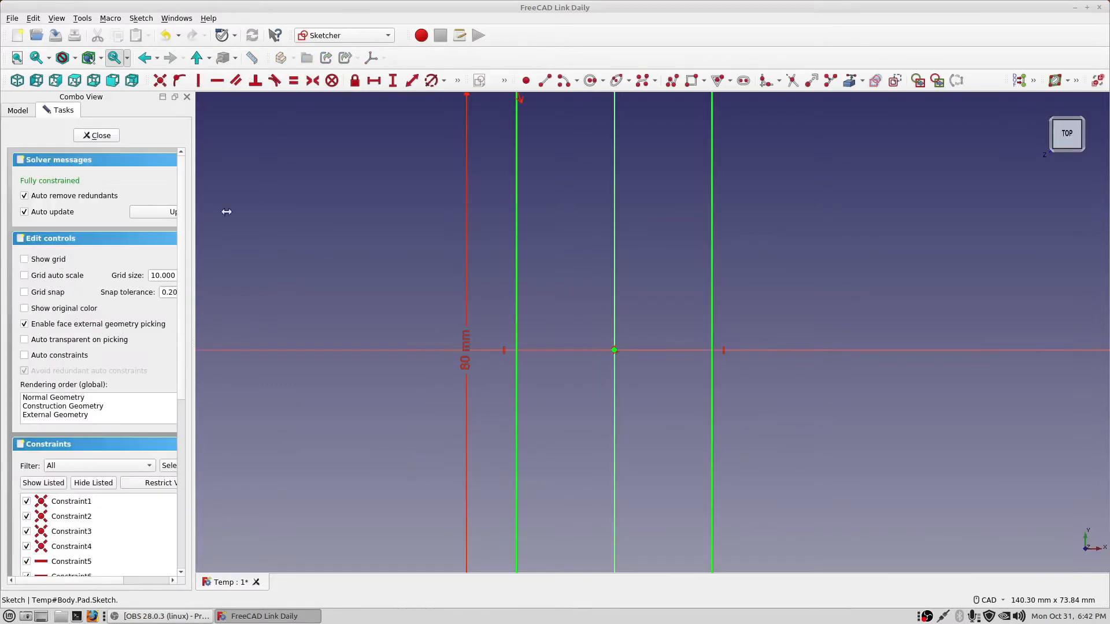
double_click(466, 338)
text(100)
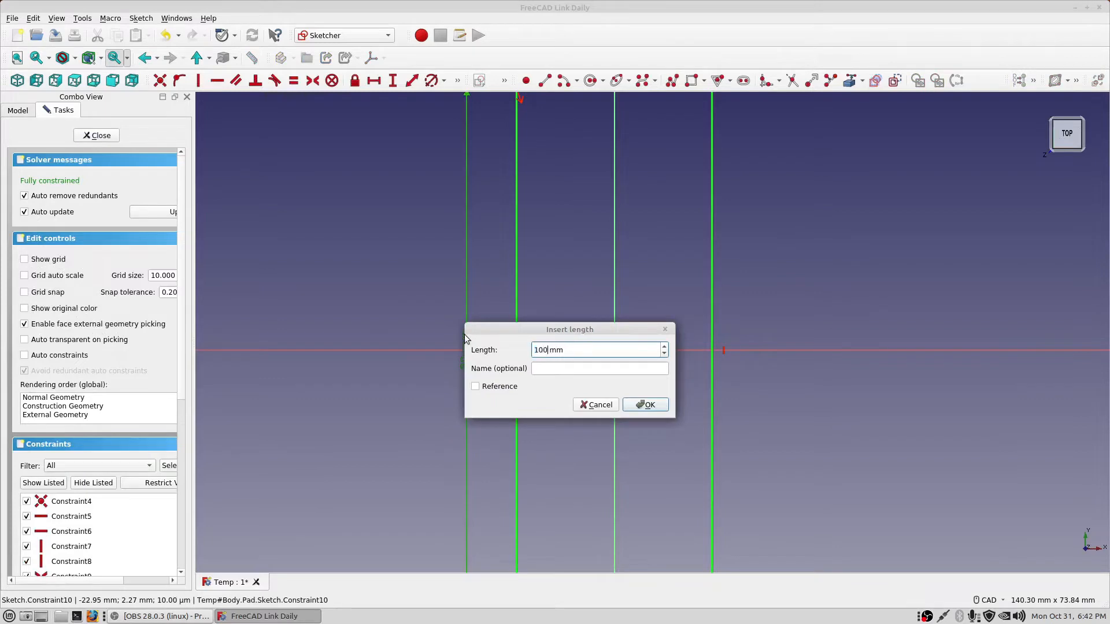
click(645, 404)
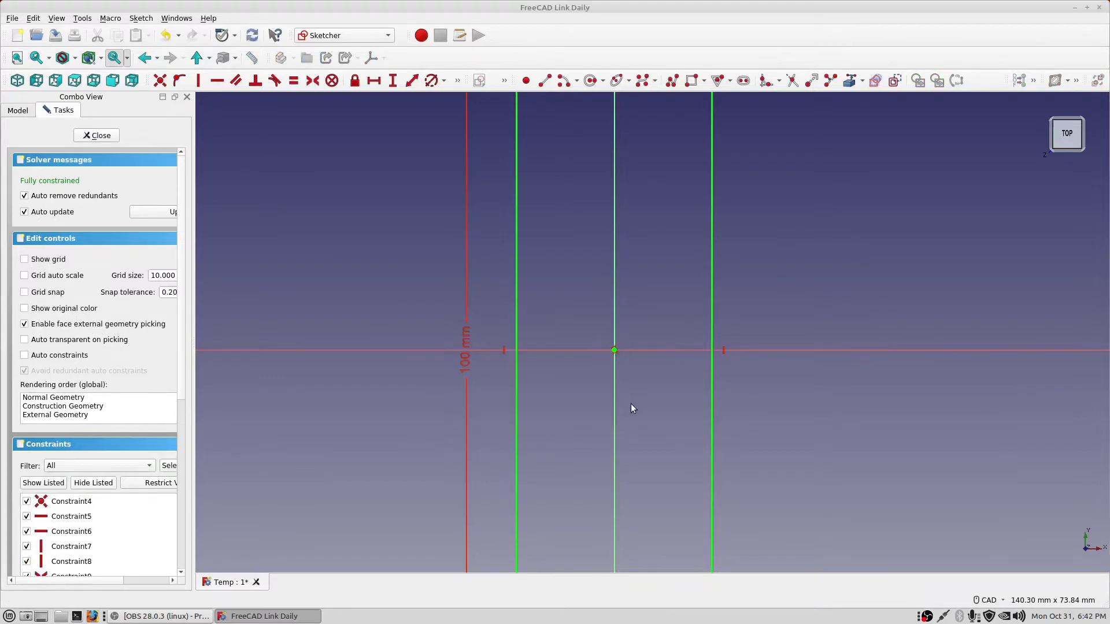
click(99, 136)
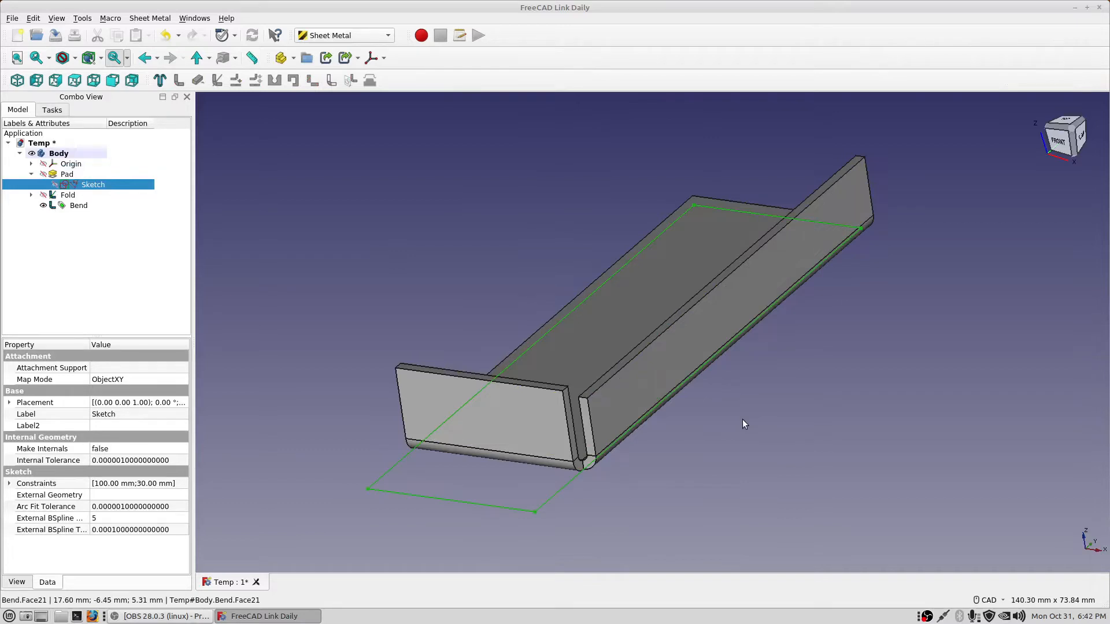
- Review the parameters of the face-based bend and delete the bend
click(83, 207)
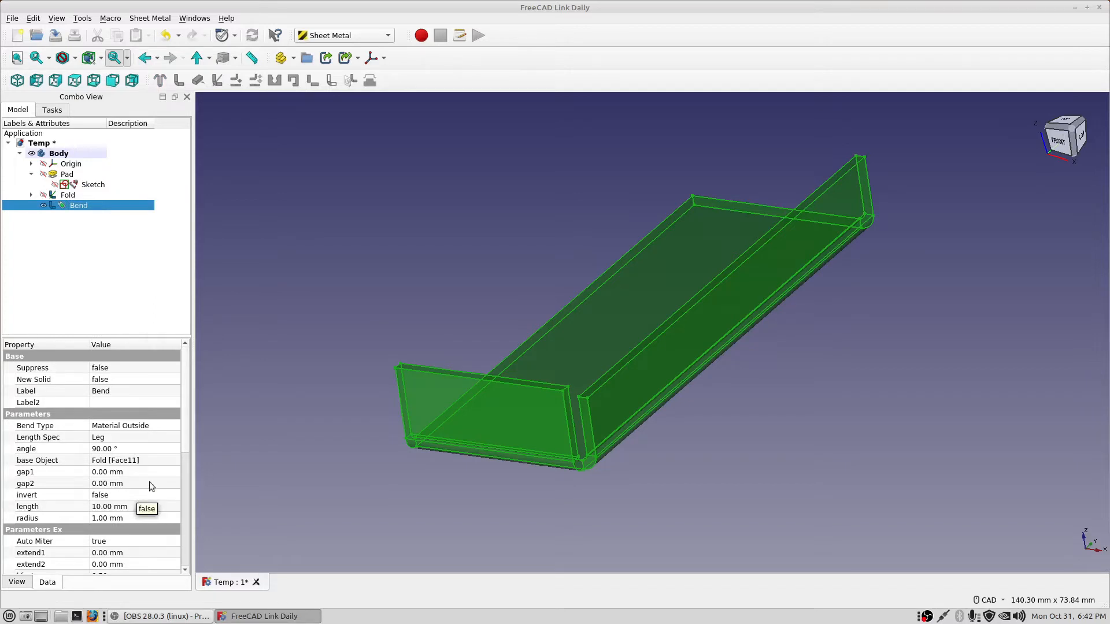
click(317, 295)
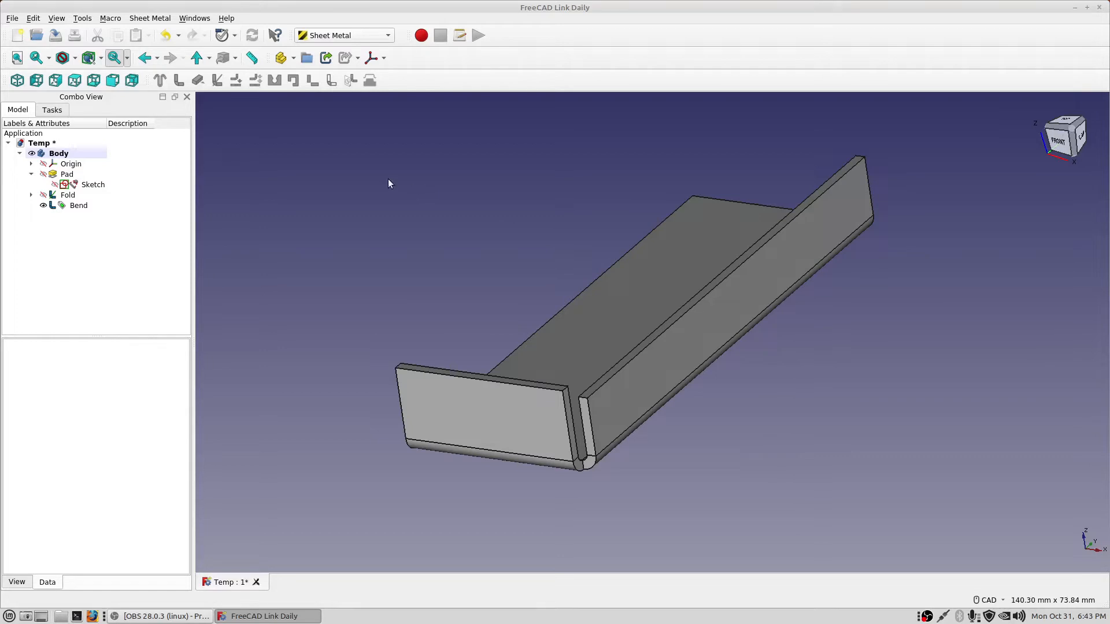
click(83, 206)
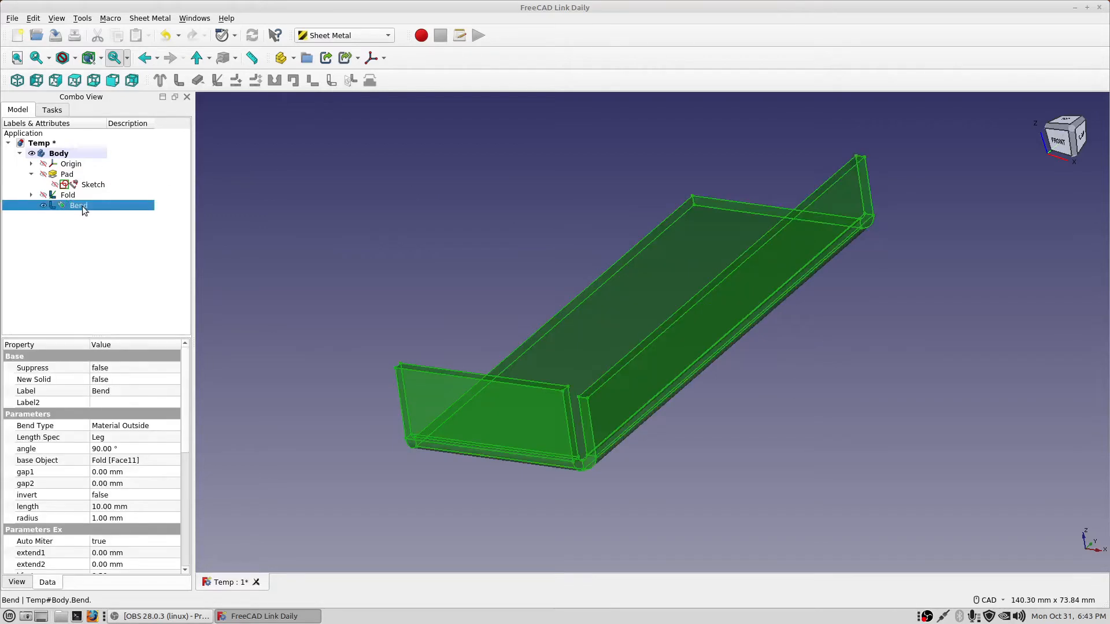
key(Delete)
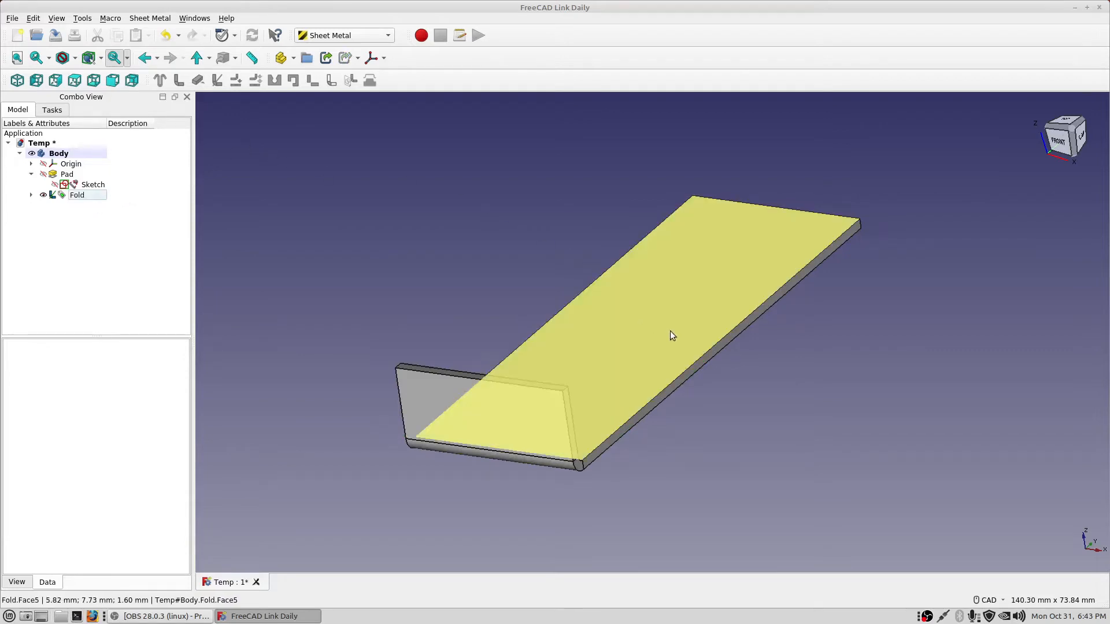
- Add a bend from the base plate's upper long edge on the +X side and set its angle to -90°
click(700, 360)
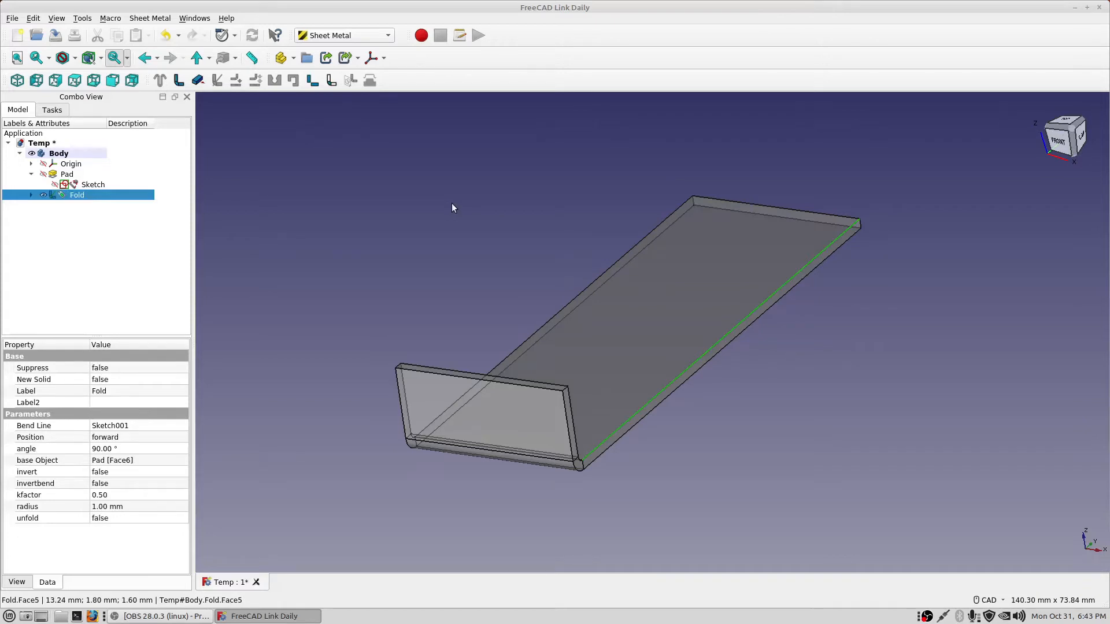
click(178, 82)
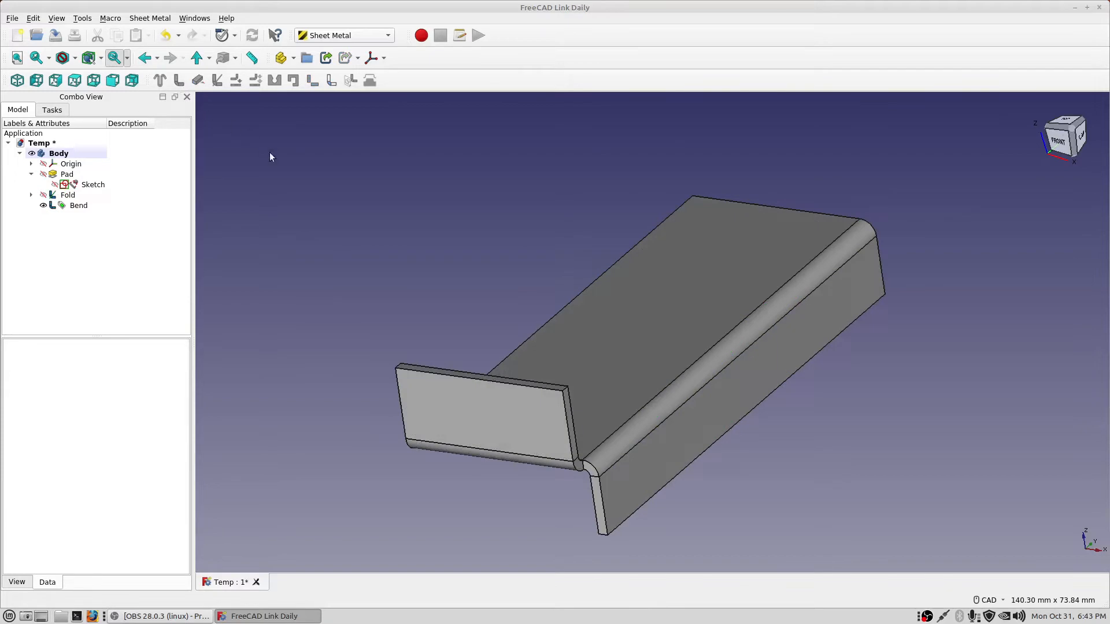
click(84, 212)
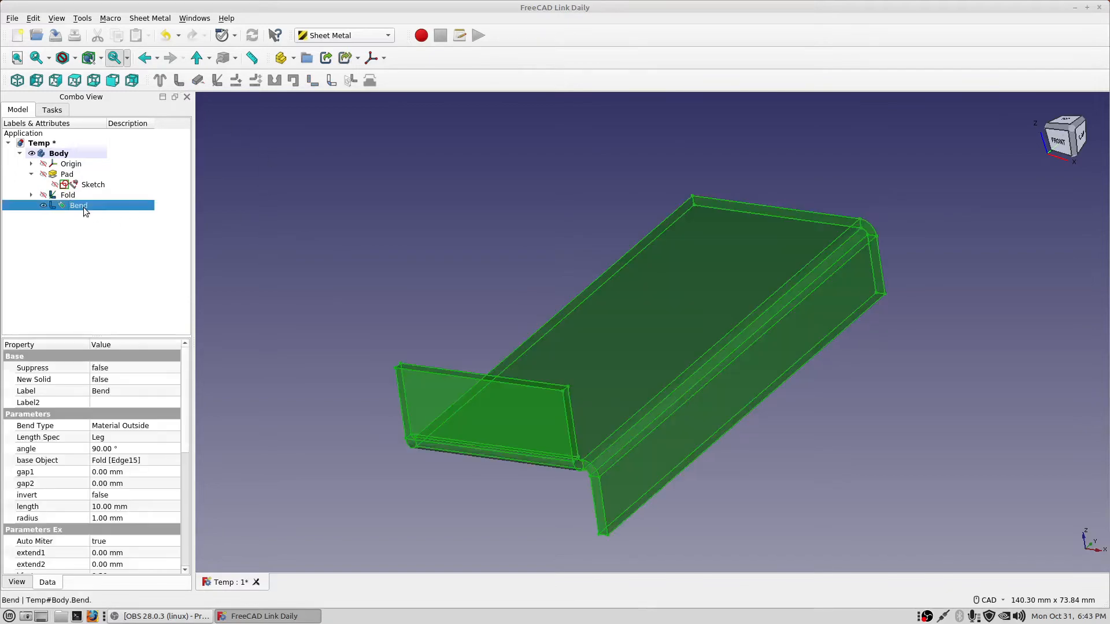
click(102, 450)
key(Home)
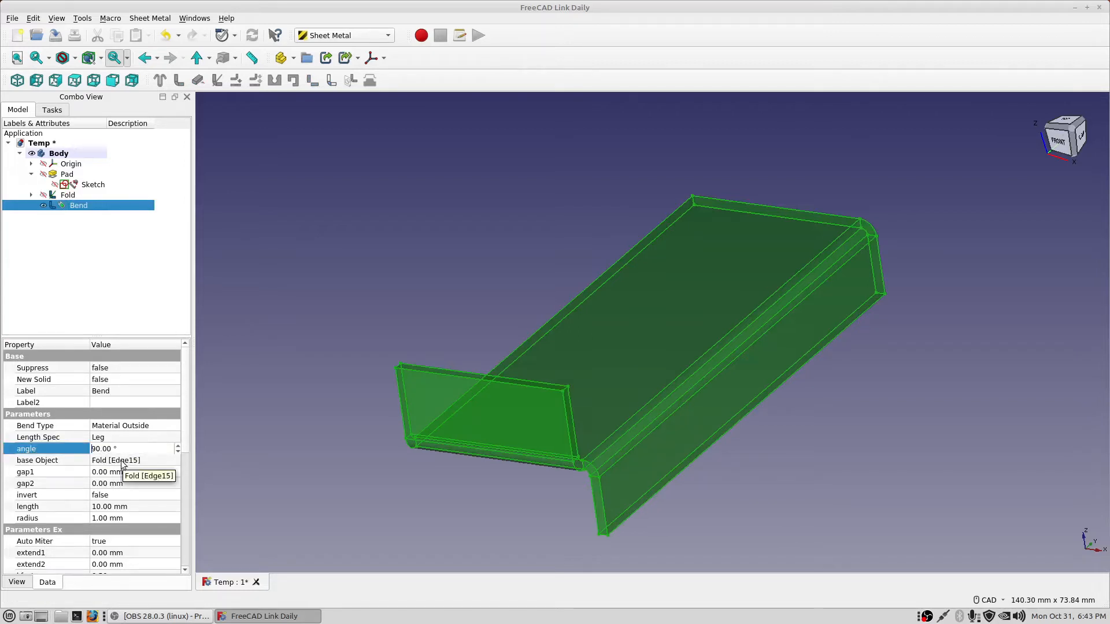
text(-)
key(Return)
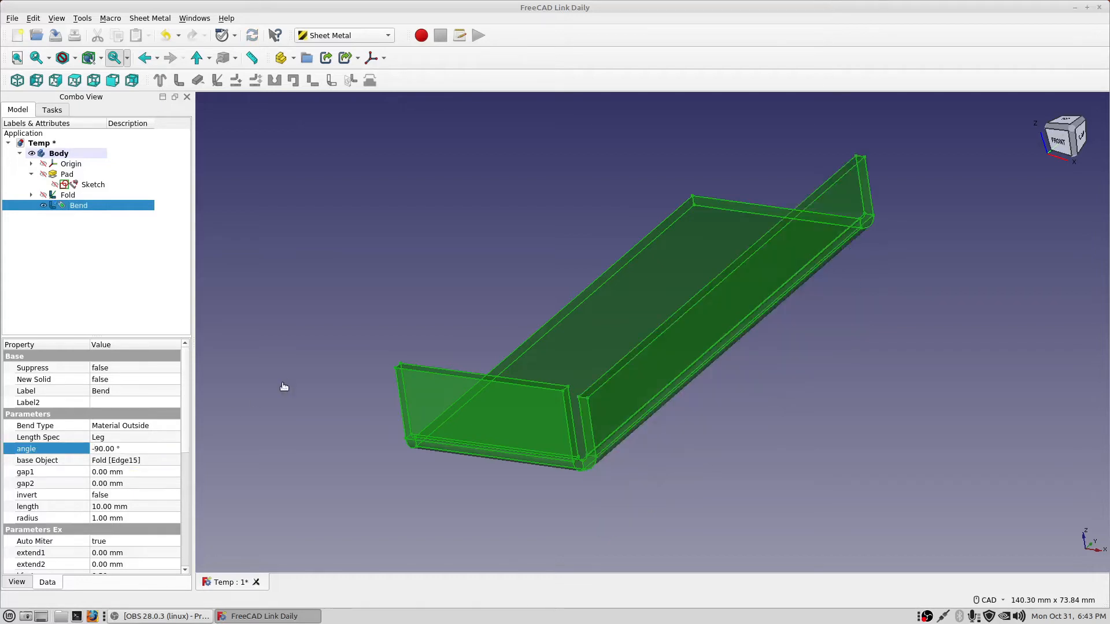
click(373, 305)
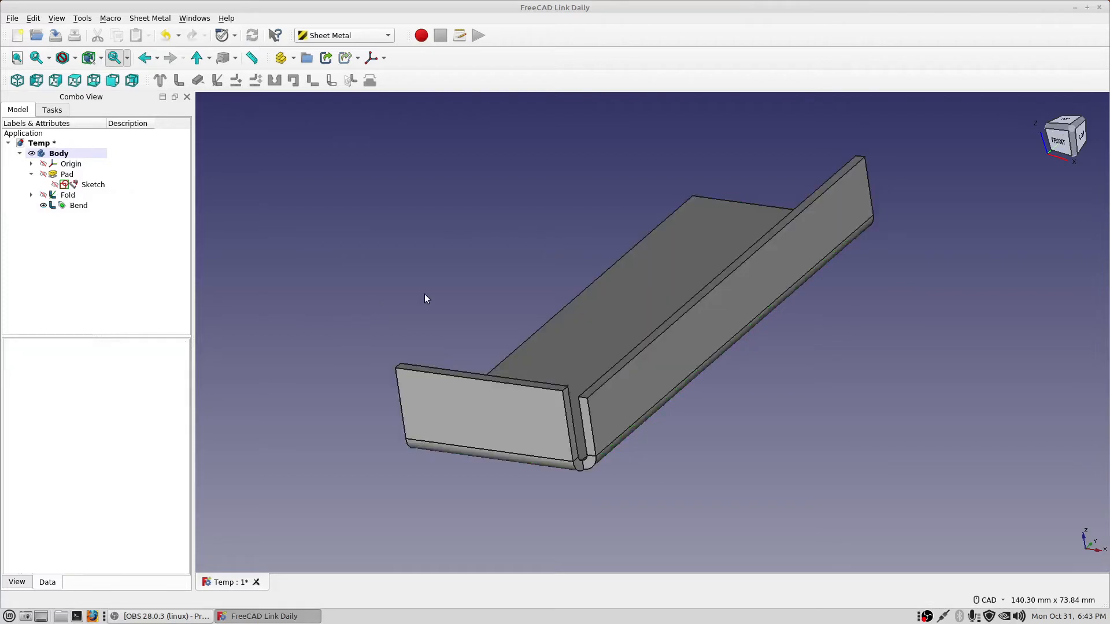
- Add a bend from the base plate's opposite upper long edge and set its angle to -90°
middle_drag(425, 296, 577, 317)
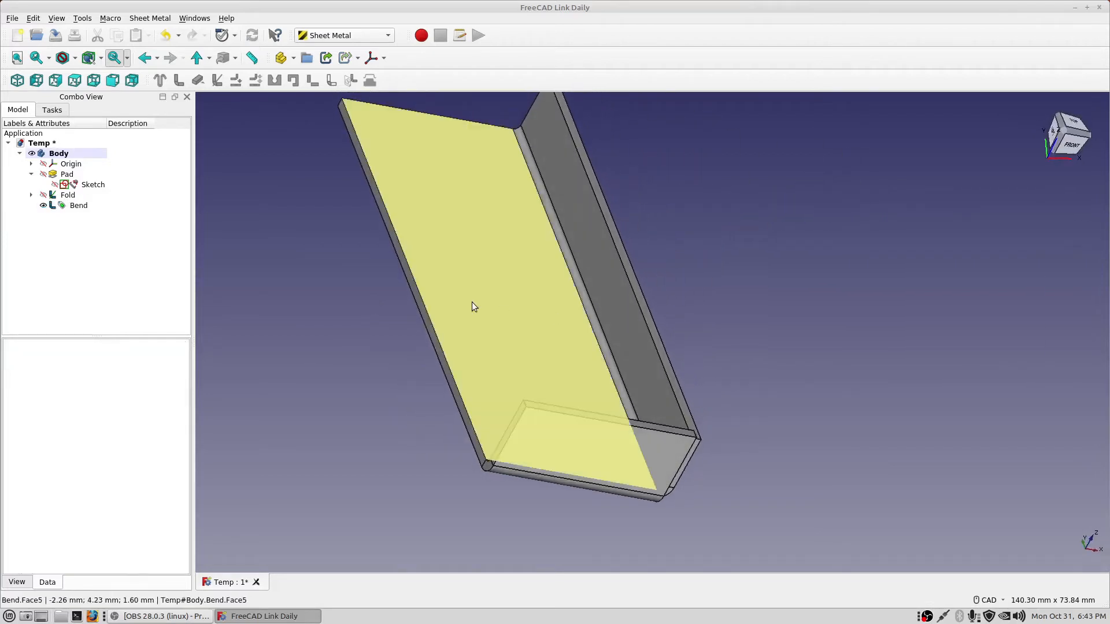
click(427, 313)
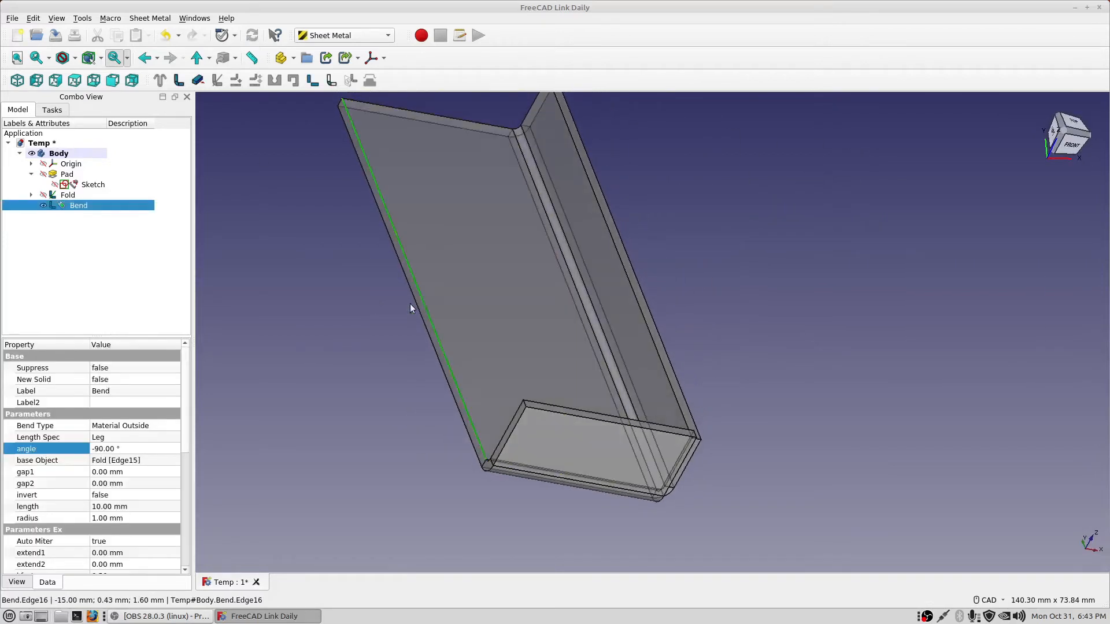
click(178, 81)
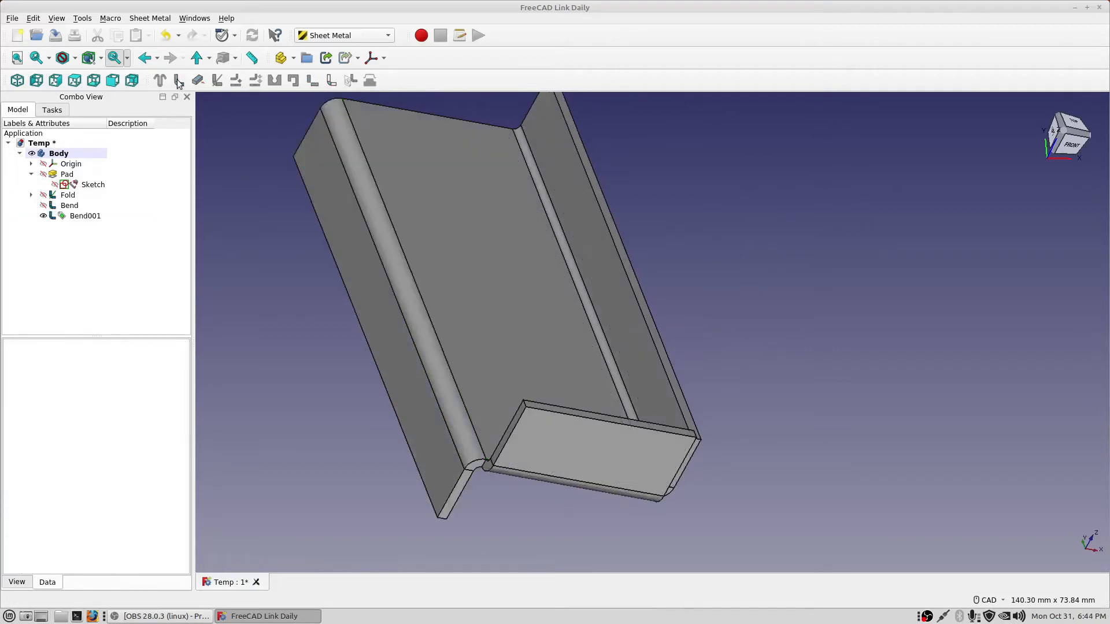
click(85, 217)
click(109, 446)
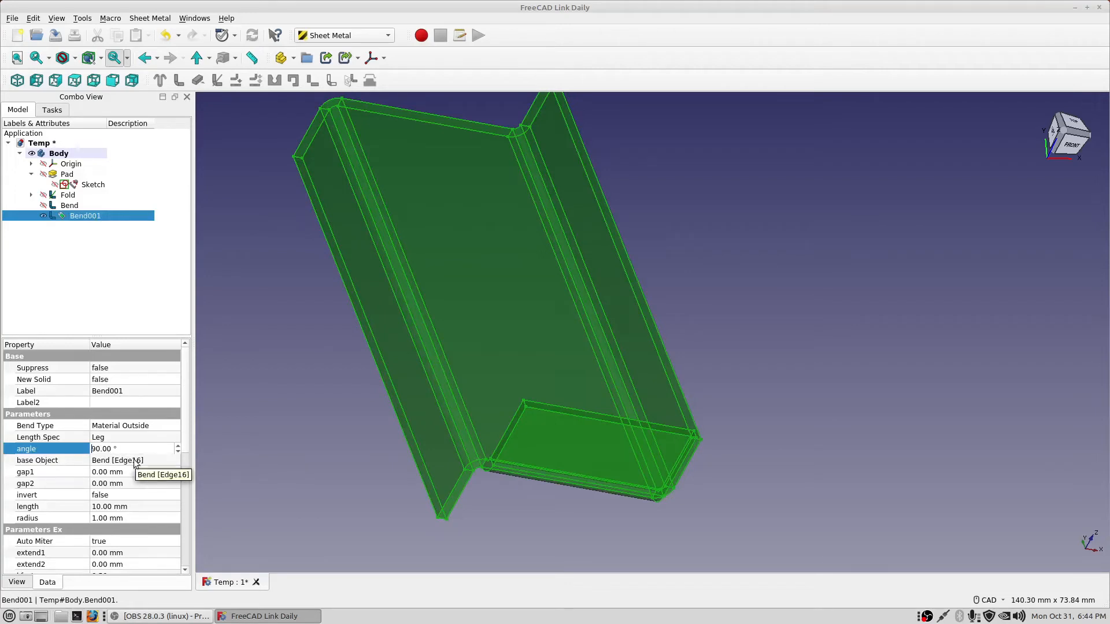
text(-)
key(Return)
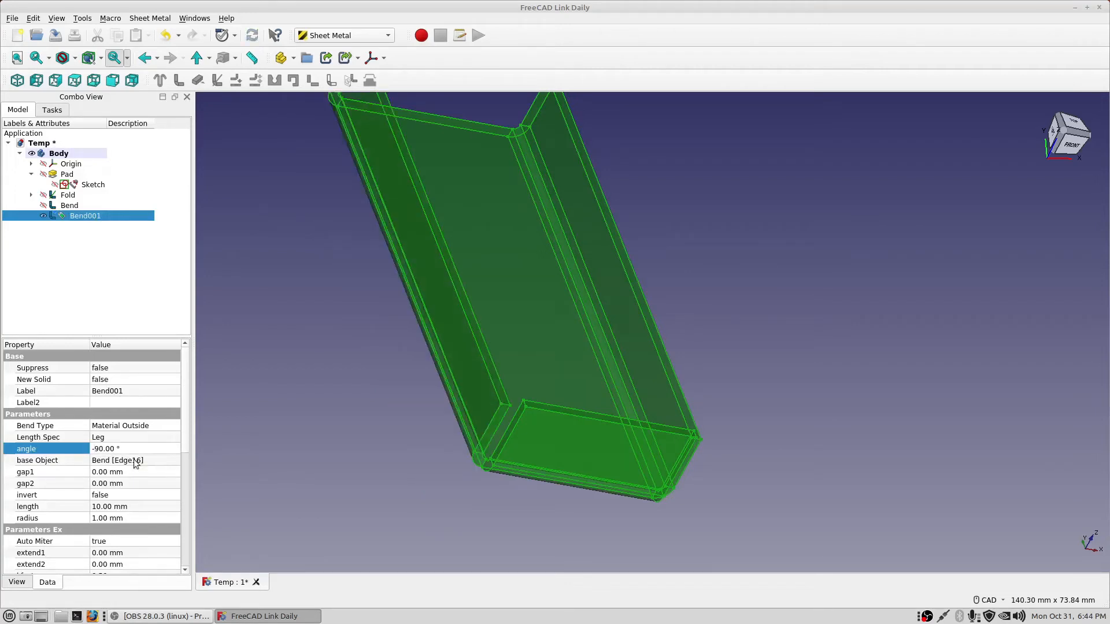
click(18, 80)
middle_drag(449, 178, 353, 207)
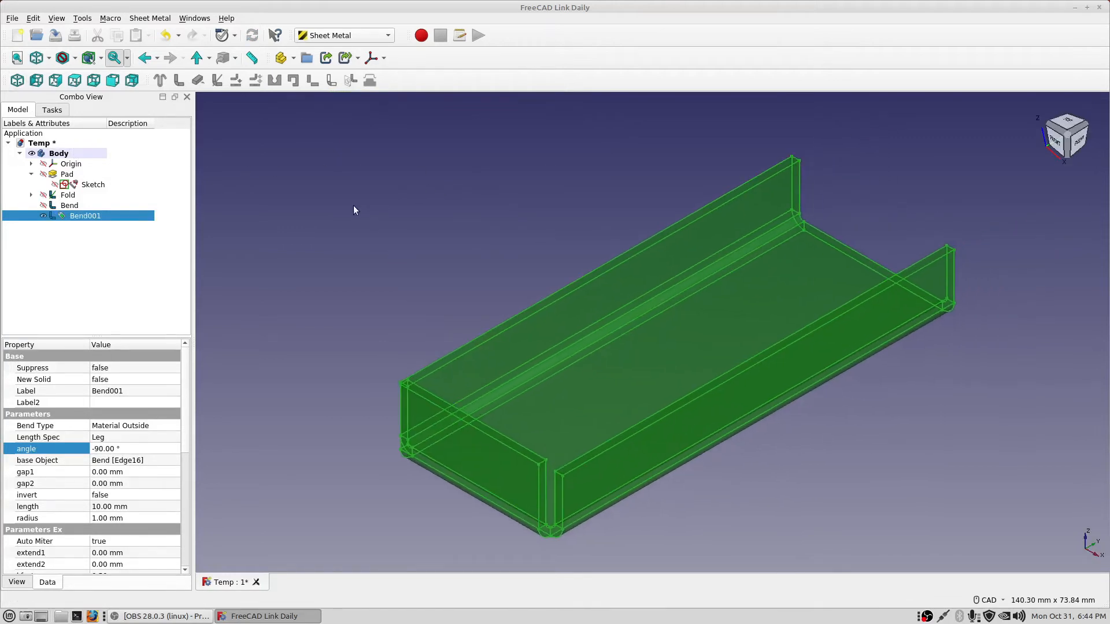
click(407, 194)
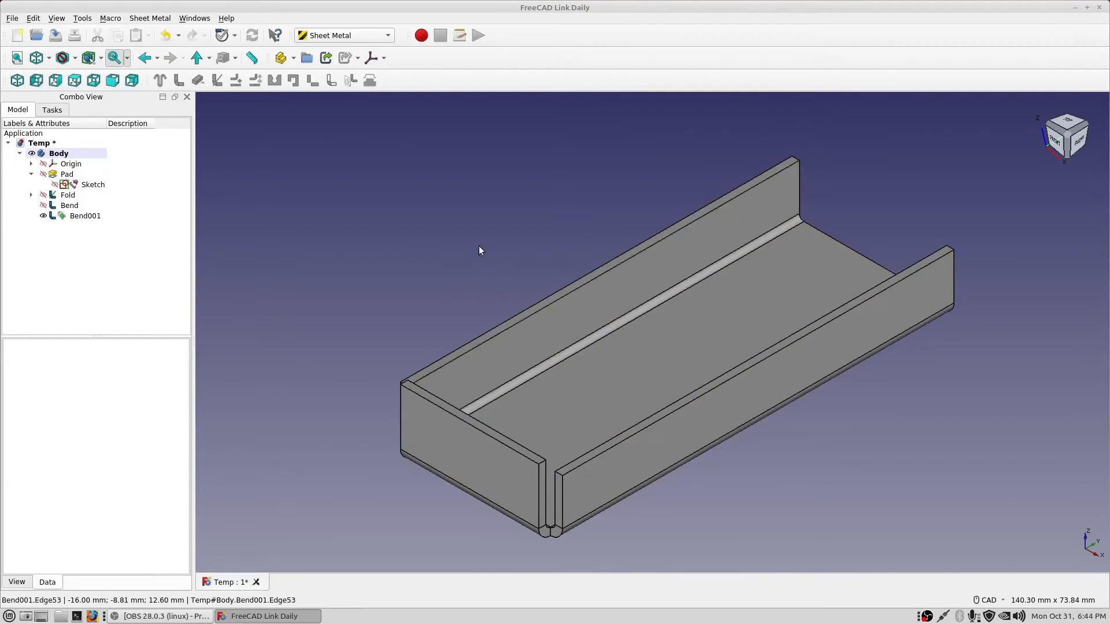
- Set the length in the Pad's base sketch to 80 mm and close the sketch
double_click(101, 185)
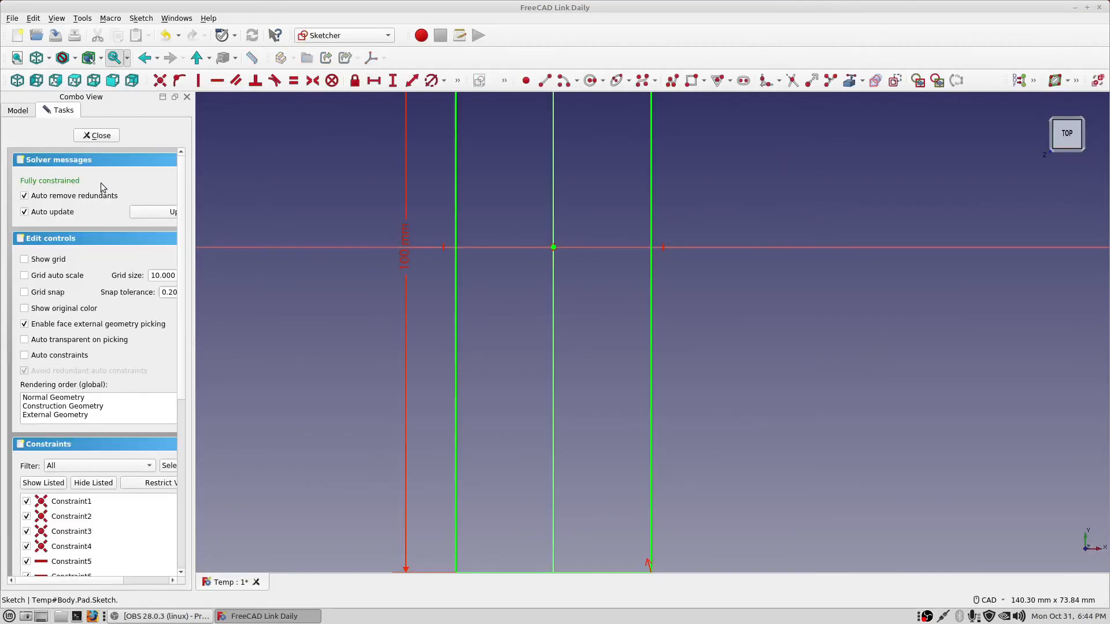
double_click(406, 259)
text(80)
click(581, 325)
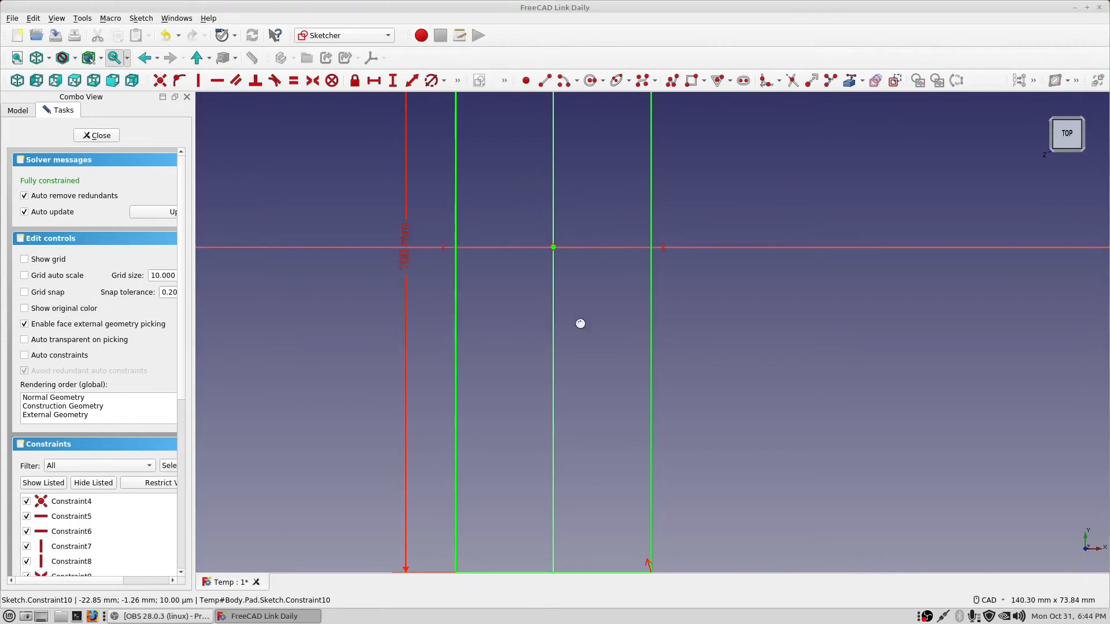
click(101, 136)
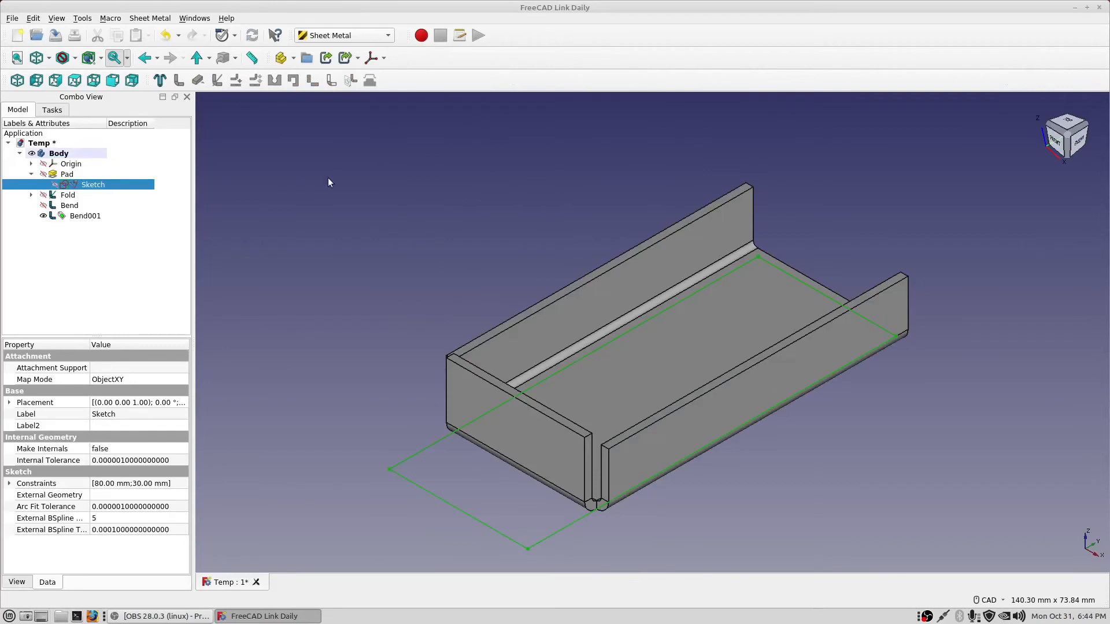
- Switch to the Part Design workbench and bring the model tree back into view
click(388, 33)
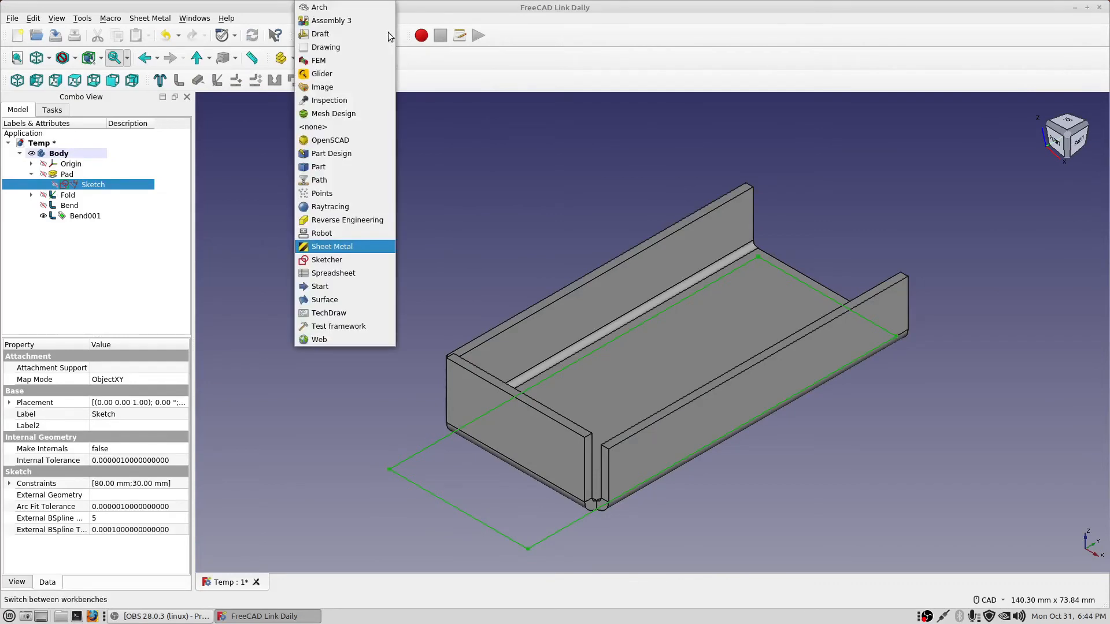
click(349, 154)
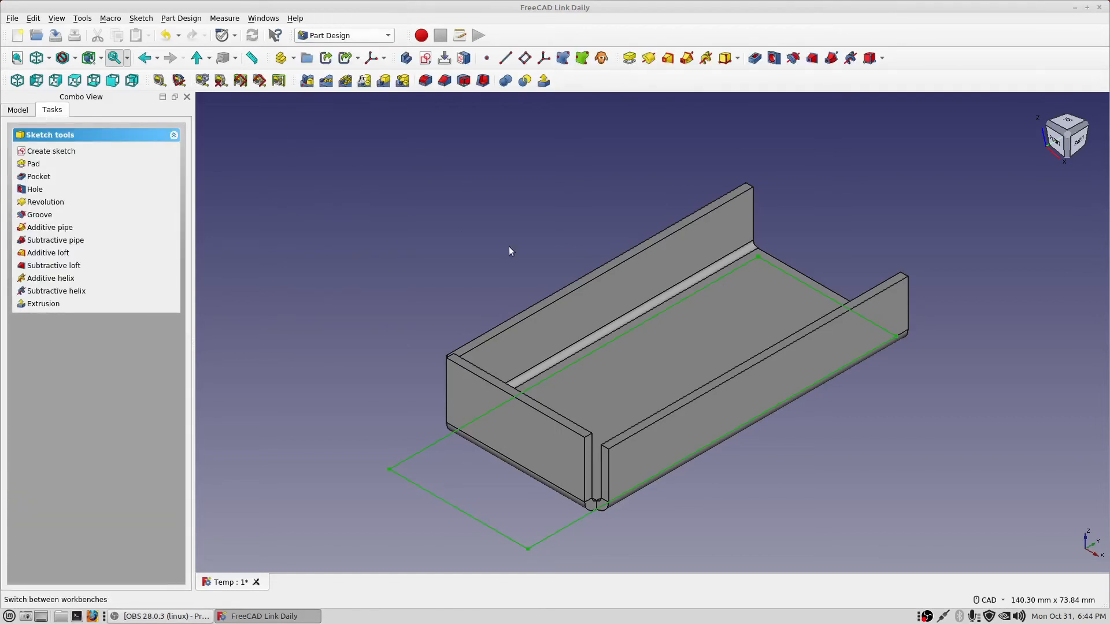
click(18, 110)
- Set the length in the Pad's base sketch to 60 mm and close the sketch
double_click(88, 185)
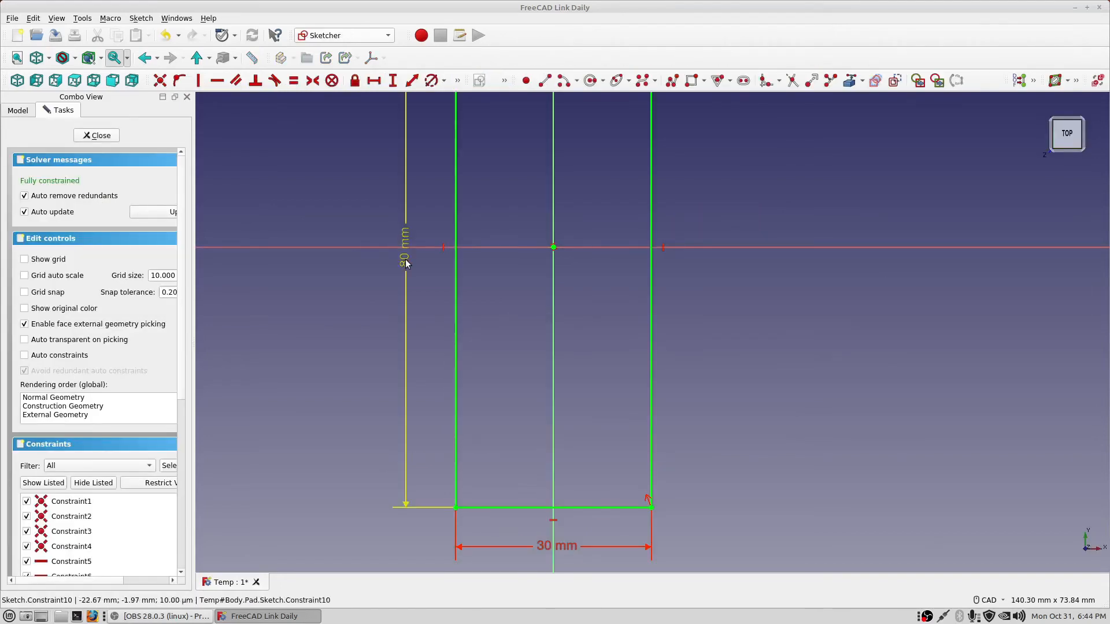
double_click(405, 262)
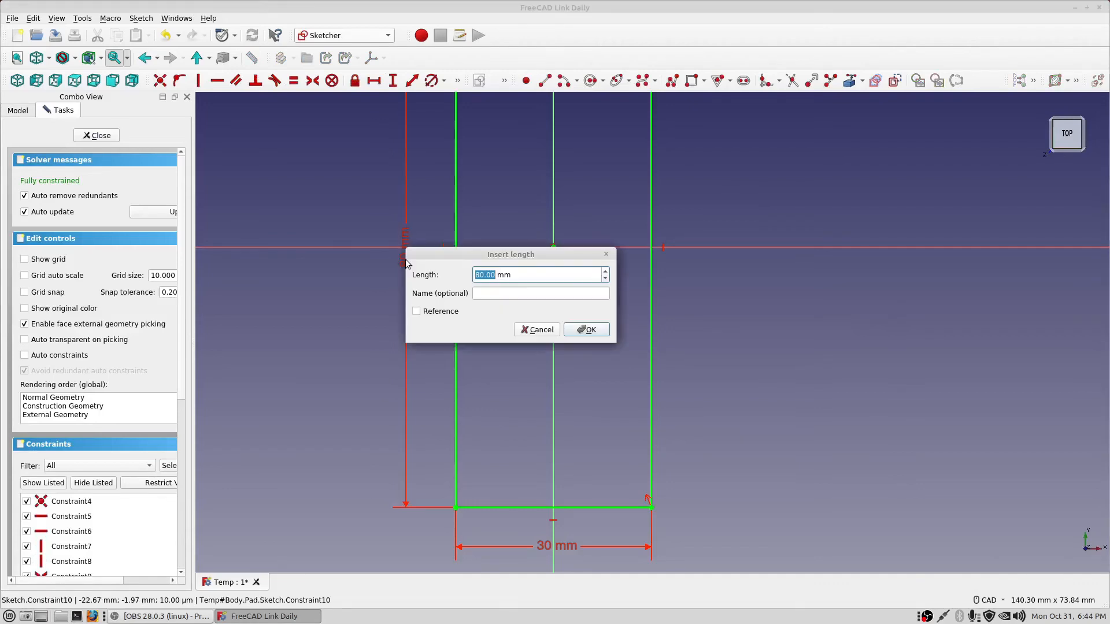
text(60)
key(Return)
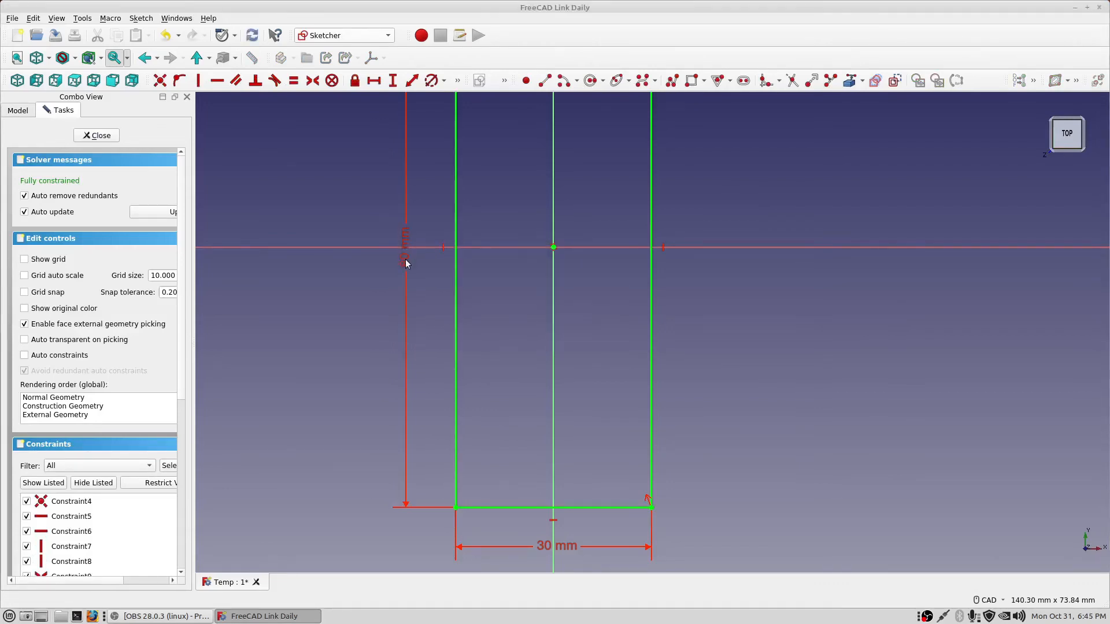
click(98, 136)
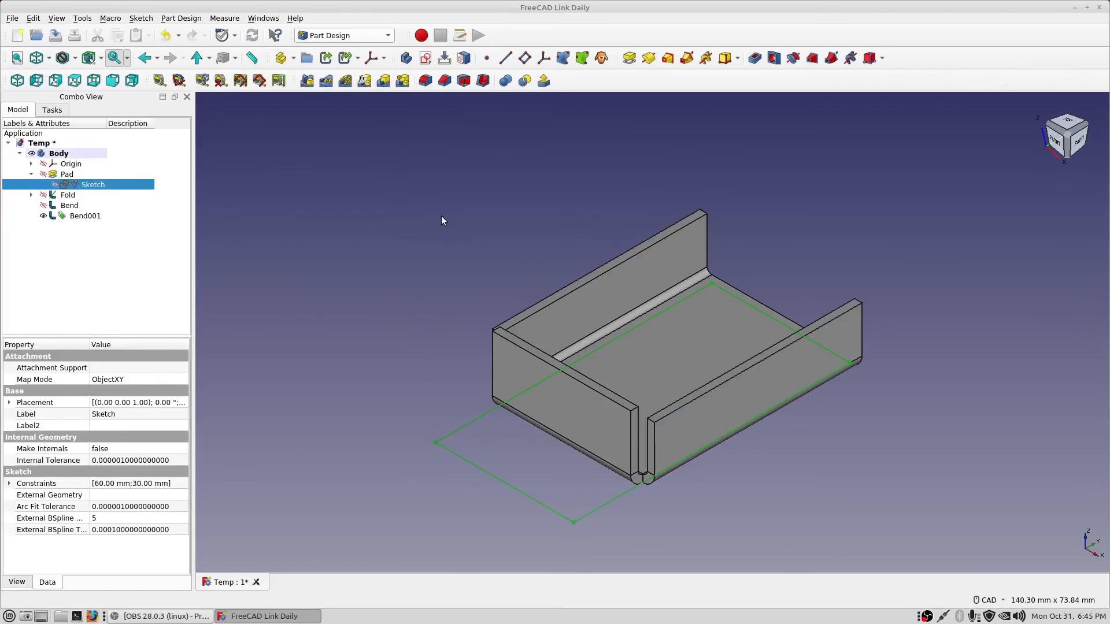
- Set the length in the Pad's base sketch to 100 mm and close the sketch
double_click(105, 184)
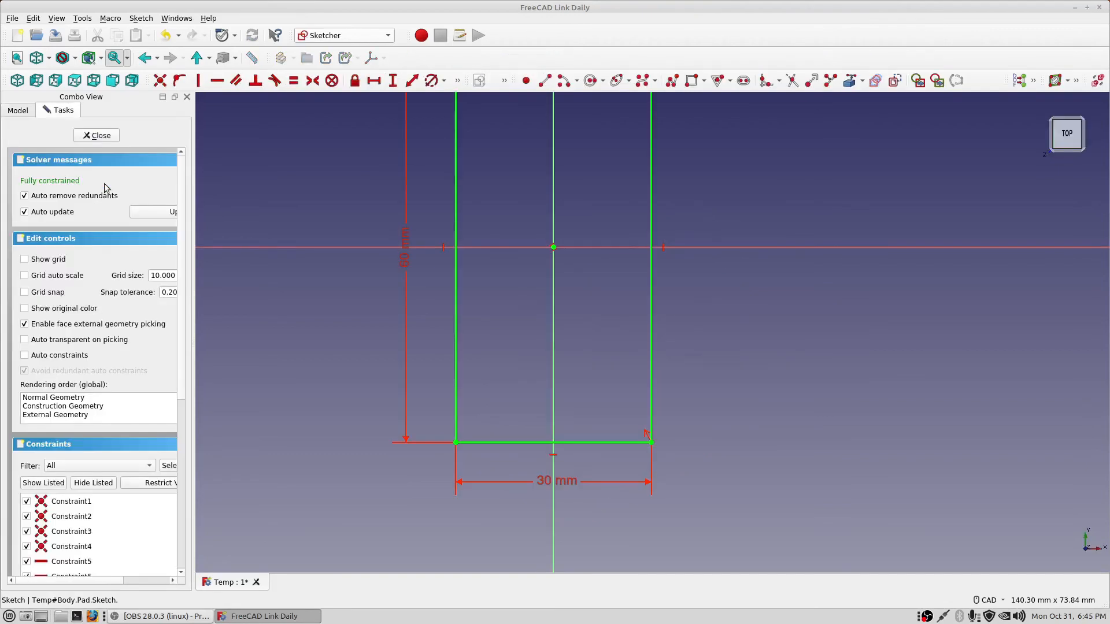
double_click(403, 263)
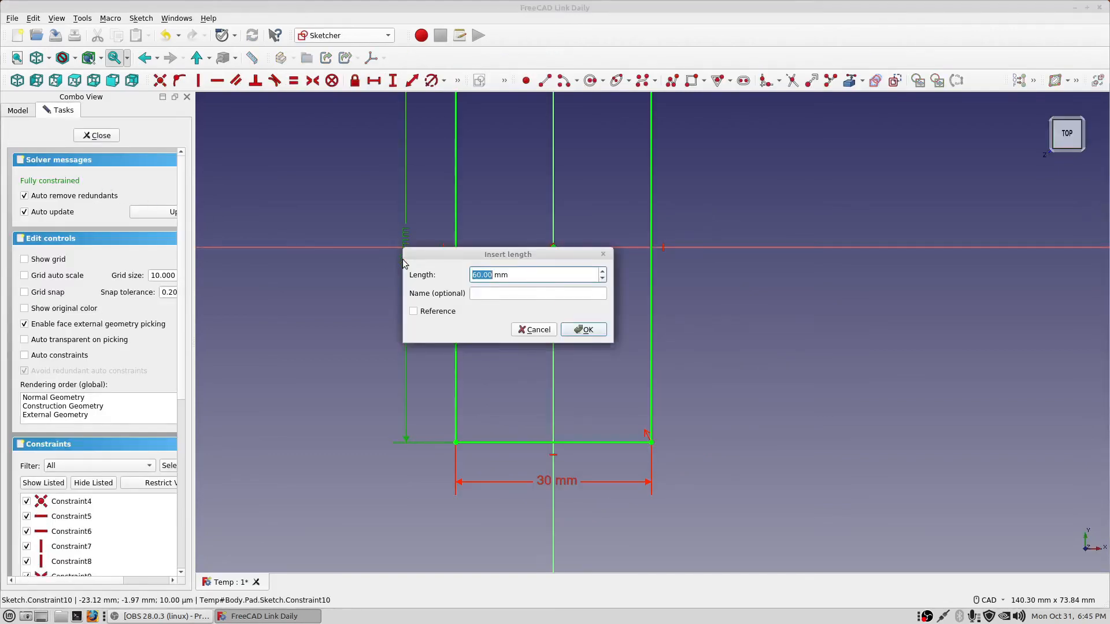
text(100)
click(573, 329)
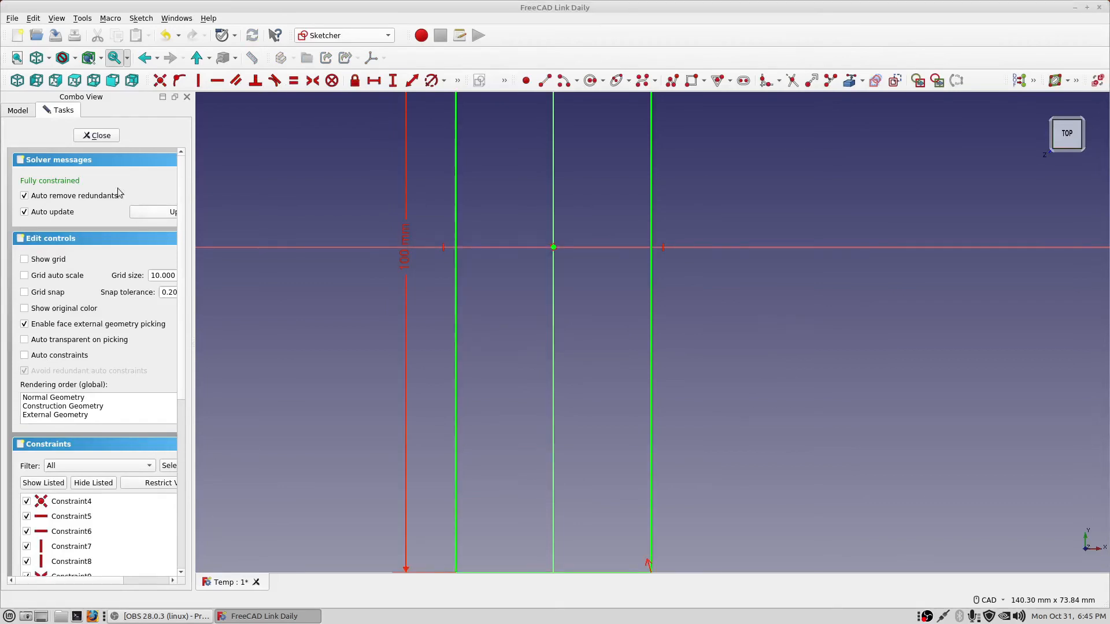
click(107, 139)
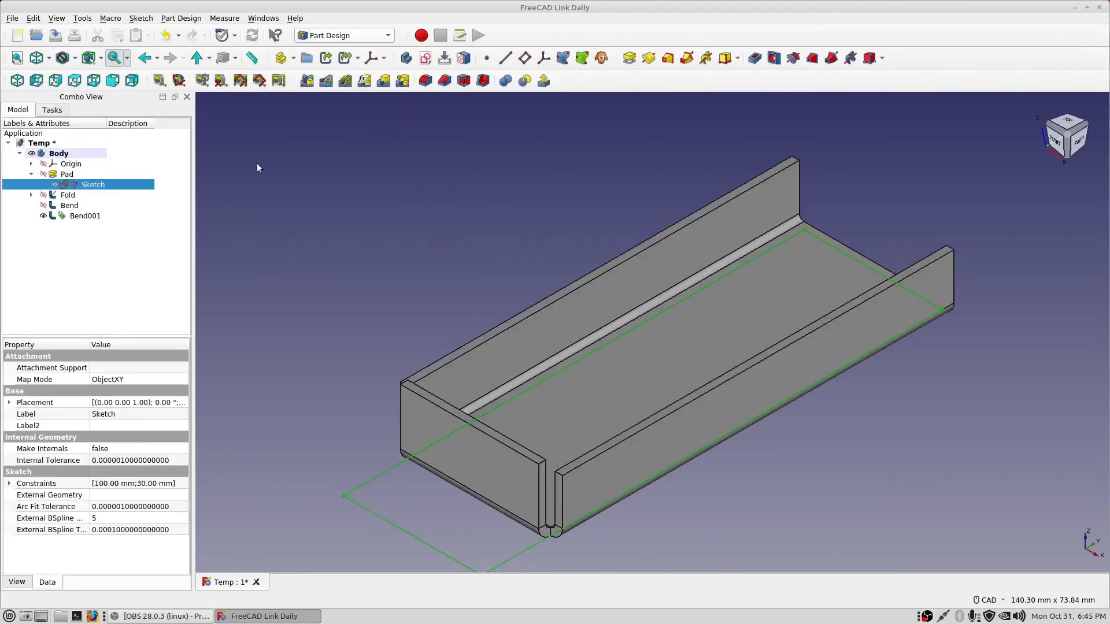